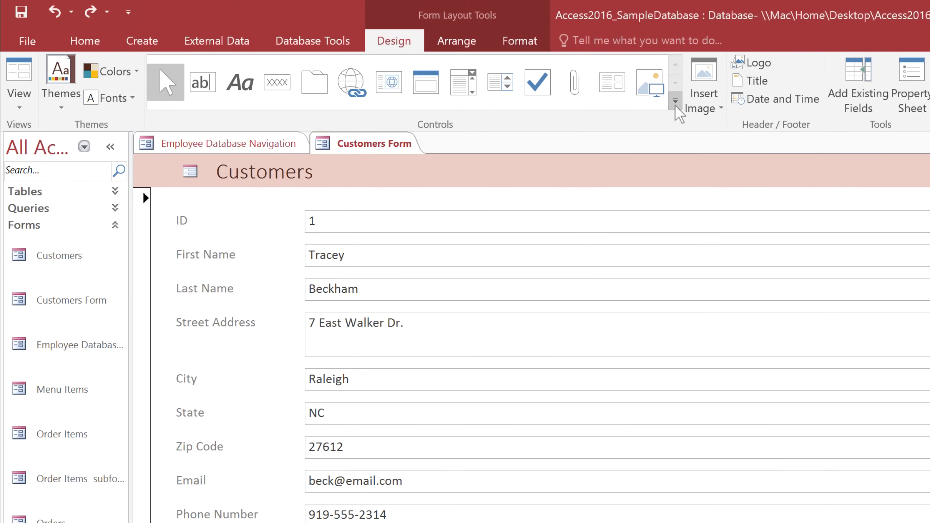
- Add a Button control from the Controls gallery above the ID field, with Control Wizards on
{"action": "left_click", "coordinate": [676, 103]}
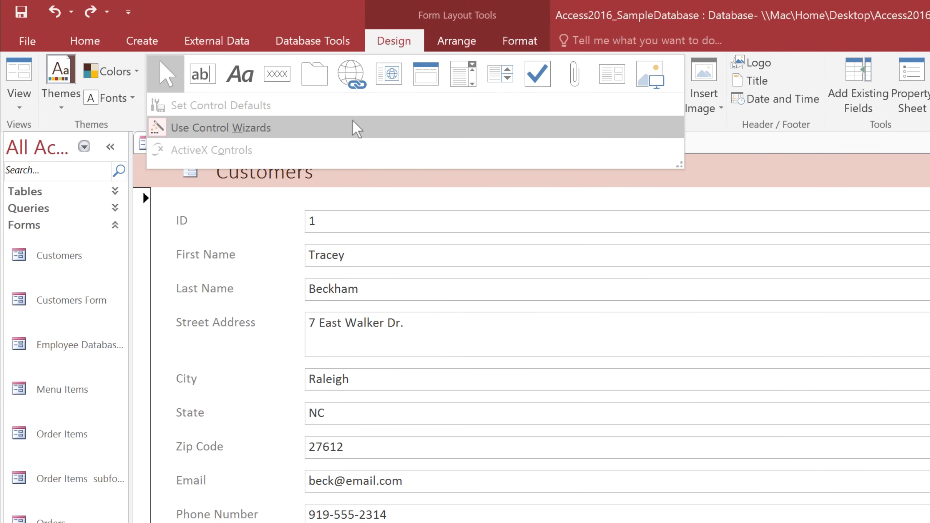
{"action": "left_click", "coordinate": [274, 85]}
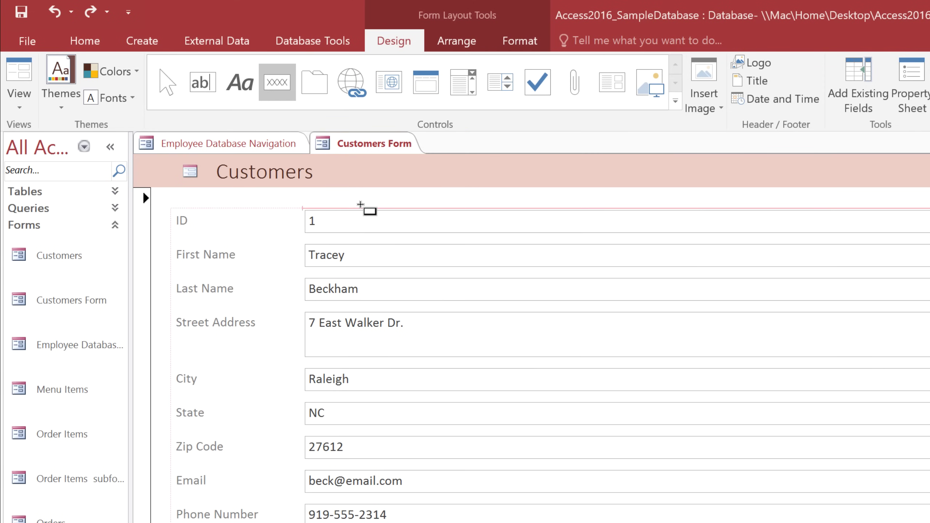
{"action": "left_click", "coordinate": [360, 204]}
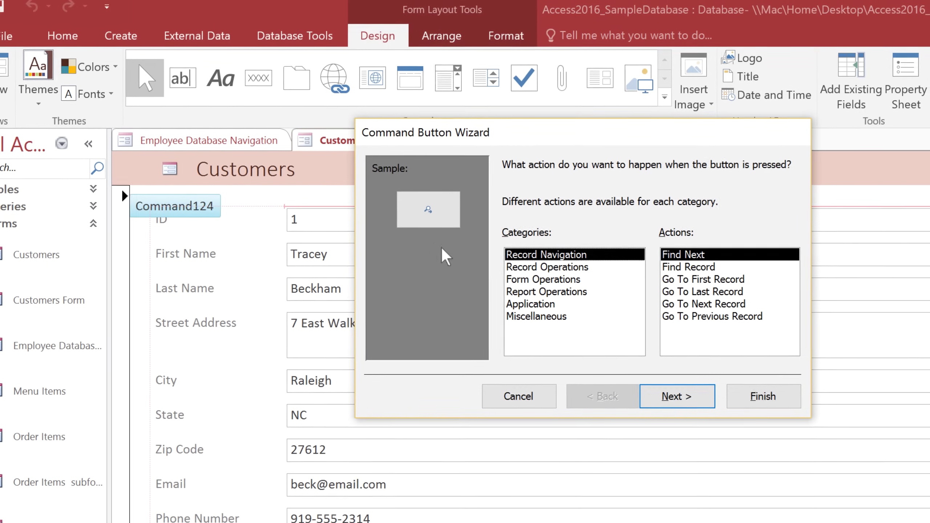
- Set the new button's action to Record Navigation > Find Record in the Command Button Wizard
{"action": "left_click", "coordinate": [519, 268]}
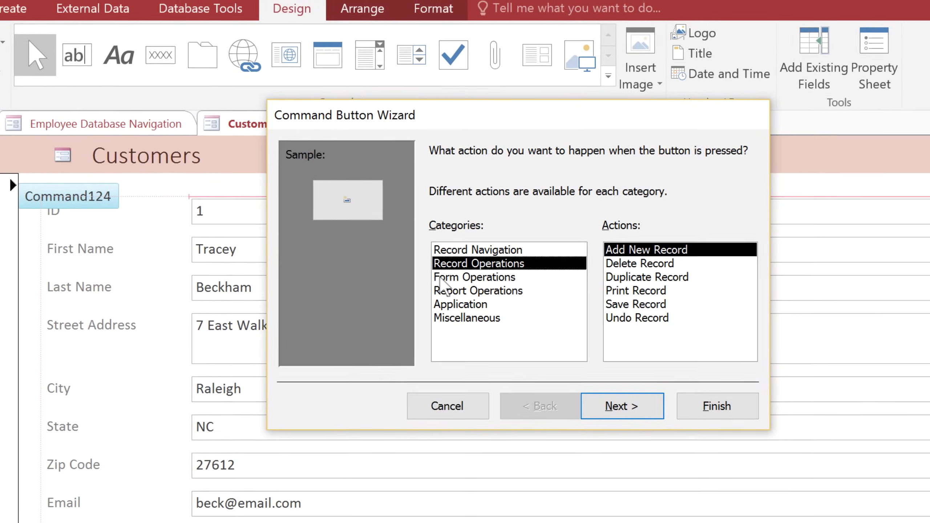
{"action": "left_click", "coordinate": [491, 277]}
{"action": "left_click", "coordinate": [391, 290]}
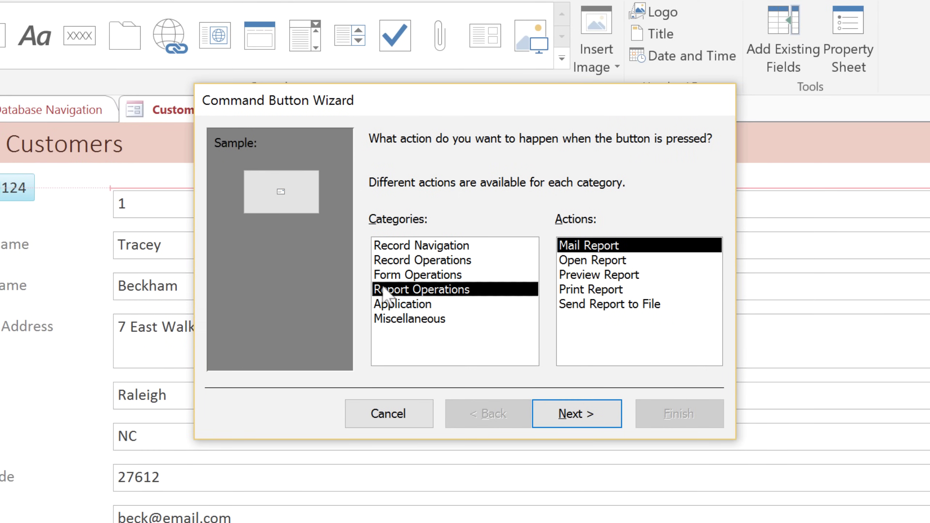
{"action": "left_click", "coordinate": [400, 249]}
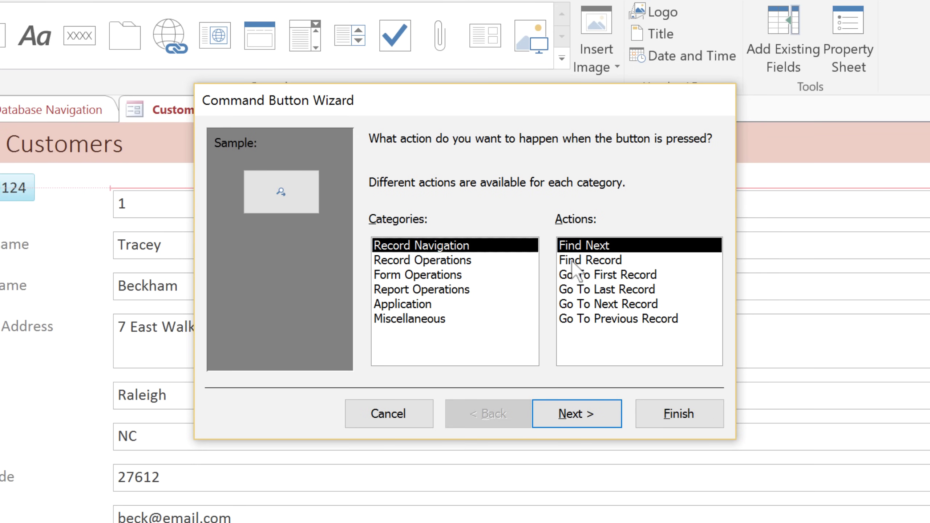
{"action": "left_click", "coordinate": [590, 261]}
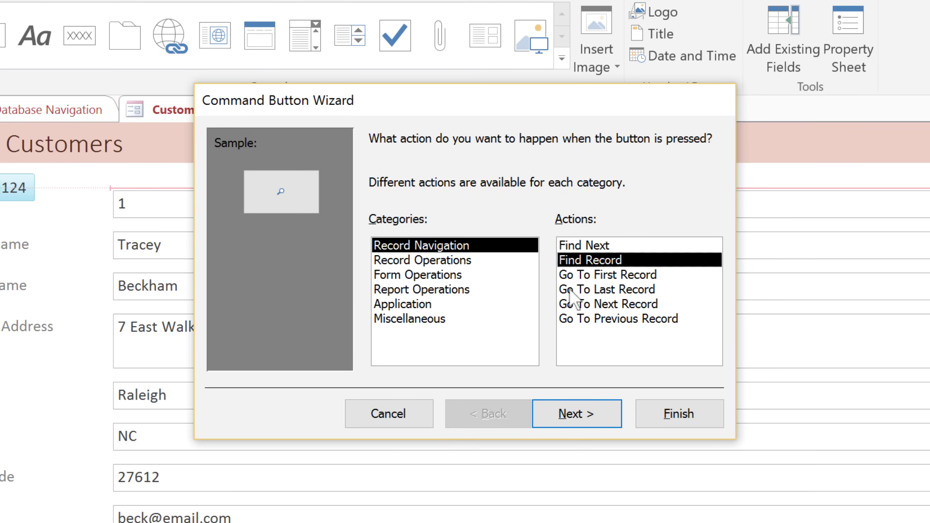
{"action": "left_click", "coordinate": [564, 403]}
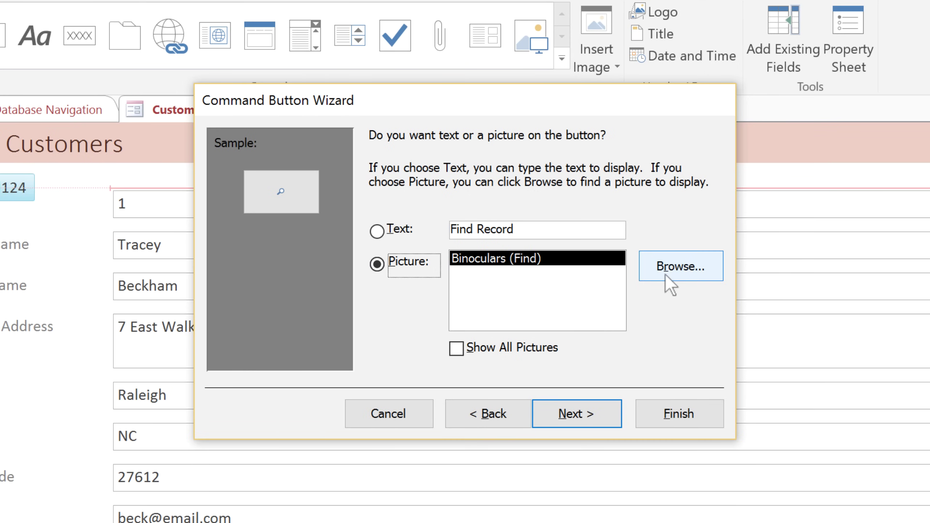
- Keep the Binoculars (Find) picture, name the button 'Search', and finish the wizard
{"action": "left_click", "coordinate": [590, 403]}
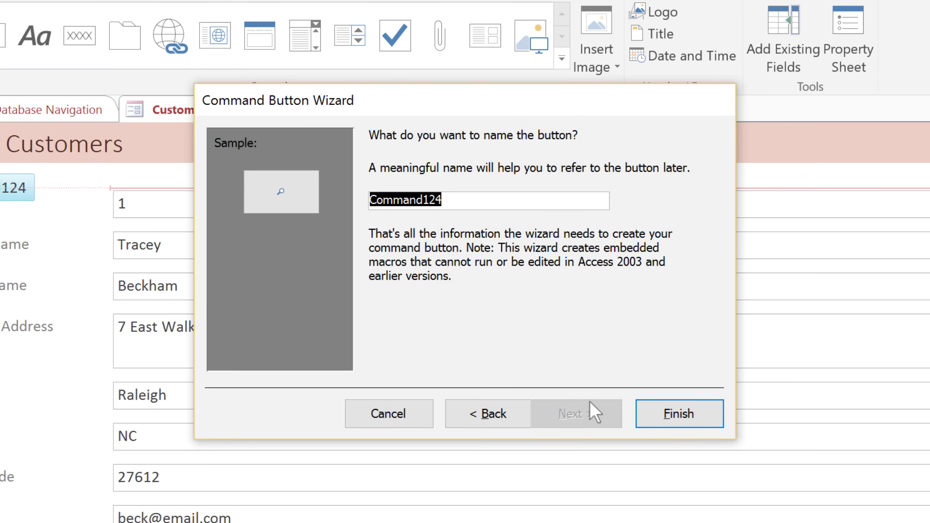
{"action": "type", "text": "Search"}
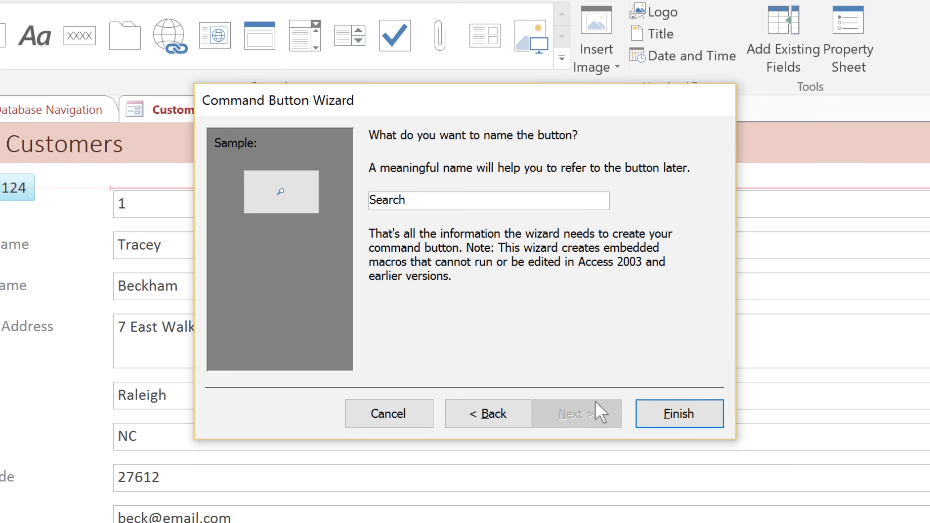
{"action": "left_click", "coordinate": [654, 413]}
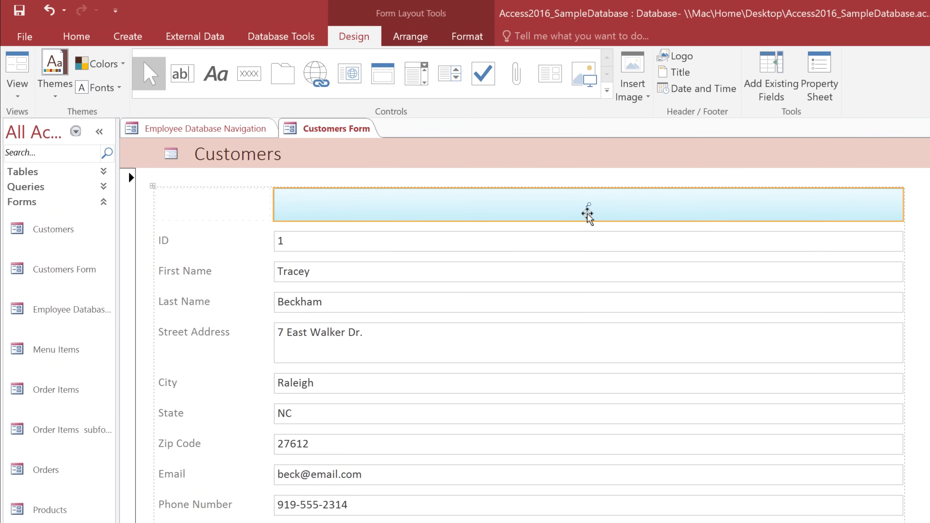
- Narrow the ID text box's column of field boxes to about half its width
{"action": "left_click", "coordinate": [600, 245]}
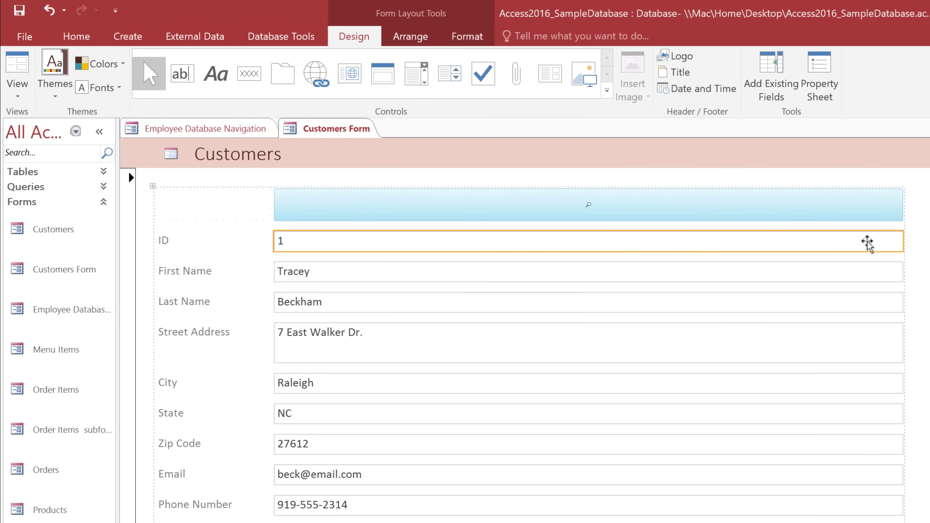
{"action": "left_click_drag", "start_coordinate": [902, 238], "coordinate": [521, 236]}
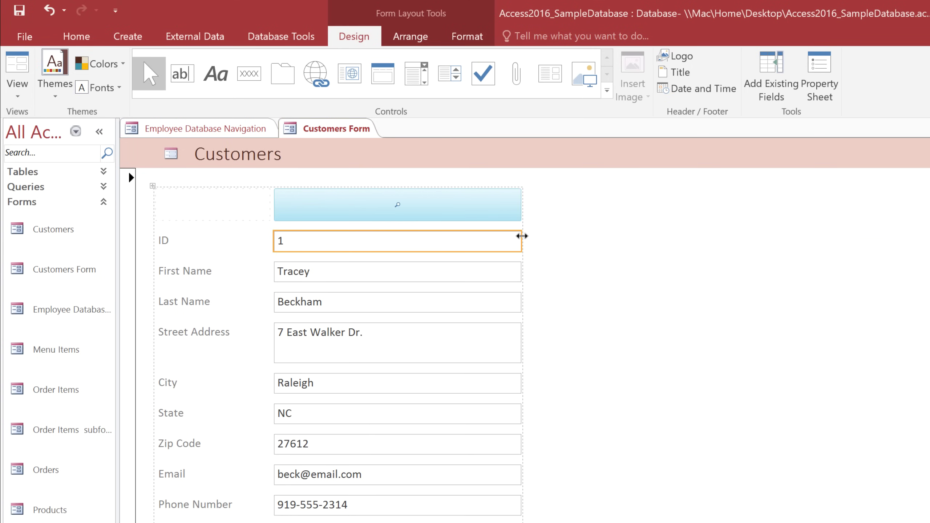
- Move the Last Name label and box beside First Name to start a second column
{"action": "left_click", "coordinate": [407, 37]}
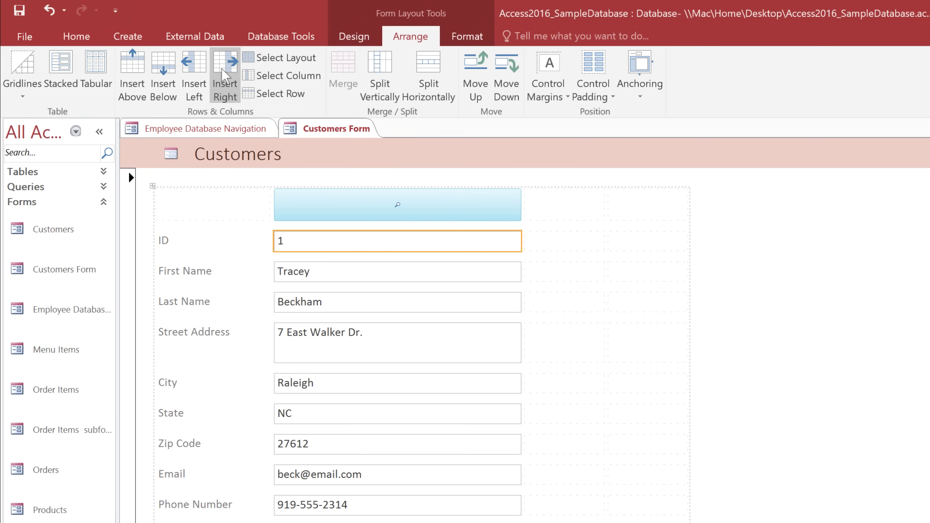
{"action": "left_click", "coordinate": [220, 302]}
{"action": "left_click", "coordinate": [298, 303], "text": "shift"}
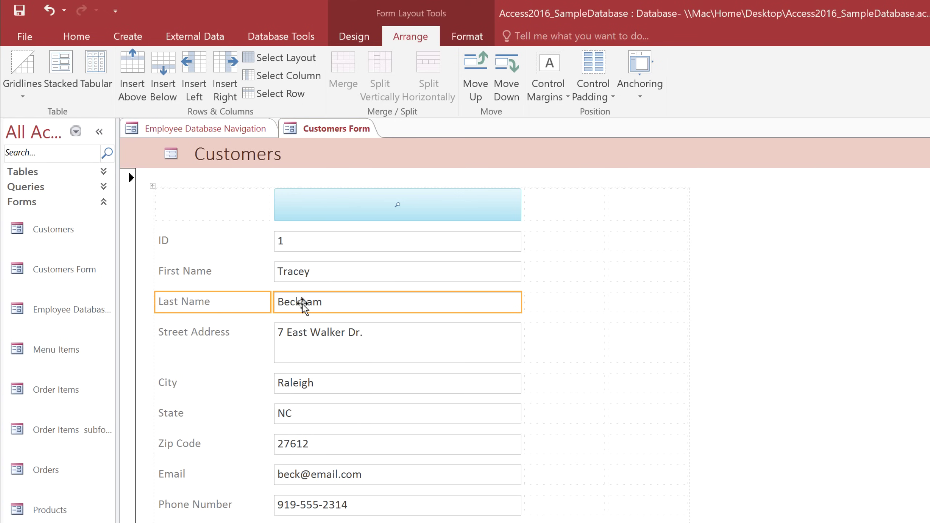
{"action": "left_click_drag", "start_coordinate": [301, 303], "coordinate": [632, 276]}
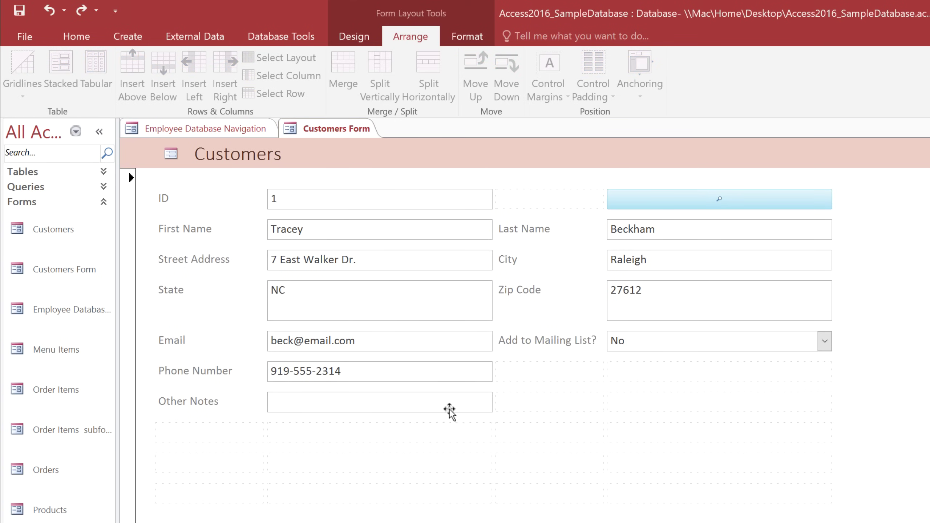
- Delete the three empty rows at the bottom of the layout
{"action": "left_click", "coordinate": [367, 433]}
{"action": "key", "text": "Delete"}
{"action": "left_click", "coordinate": [367, 434]}
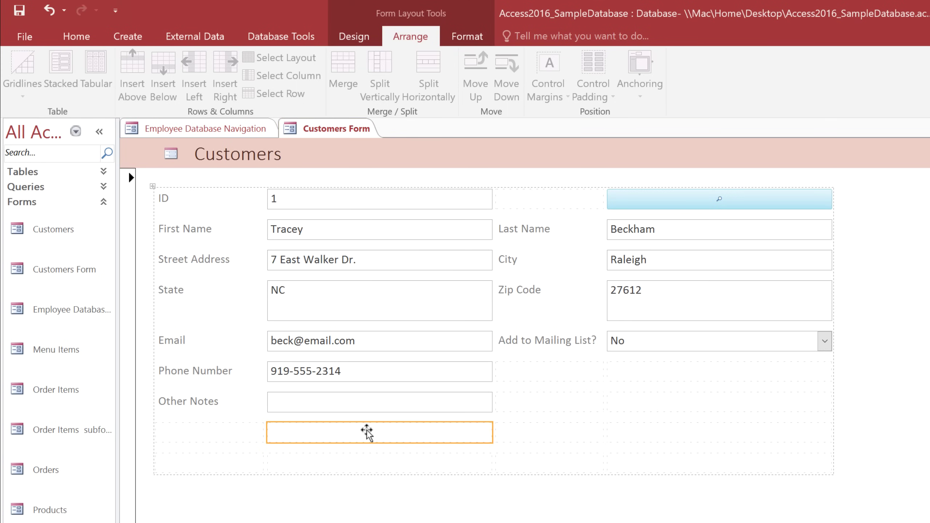
{"action": "key", "text": "Delete"}
{"action": "left_click", "coordinate": [367, 434]}
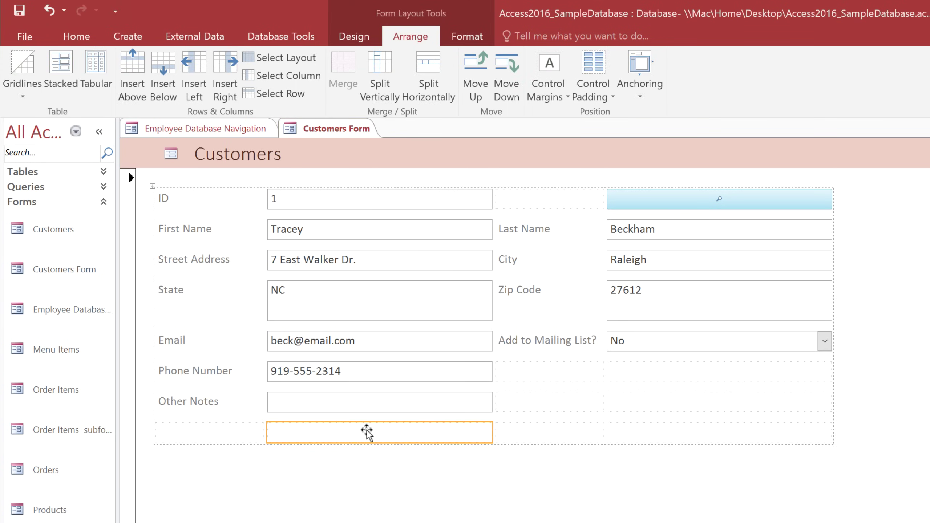
{"action": "key", "text": "Delete"}
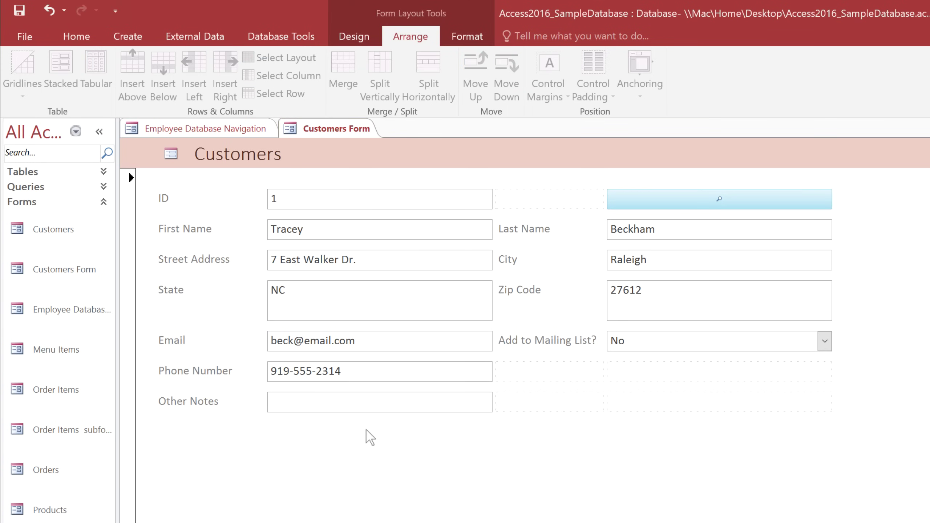
- Merge the three Other Notes row cells into one and make the row about twice as tall
{"action": "left_click", "coordinate": [376, 403]}
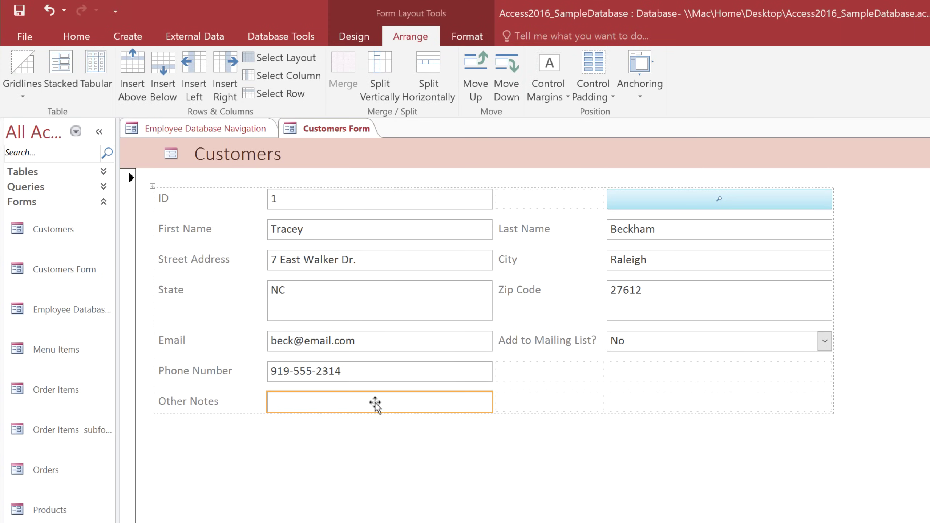
{"action": "left_click", "coordinate": [514, 405], "text": "shift"}
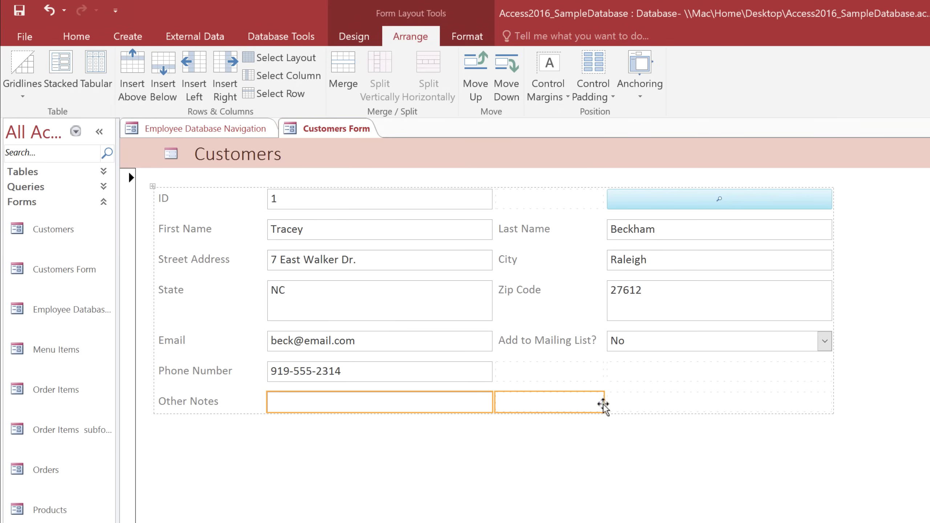
{"action": "left_click", "coordinate": [630, 405], "text": "shift"}
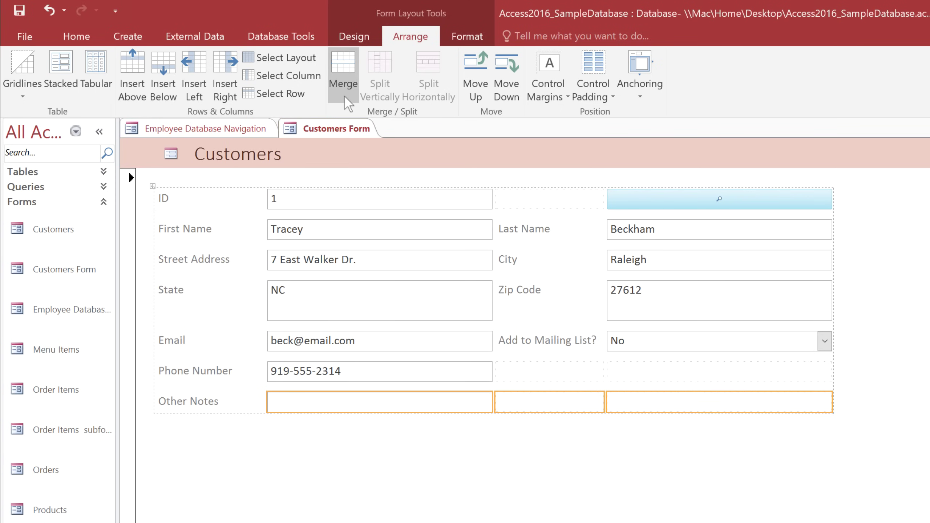
{"action": "left_click", "coordinate": [348, 105]}
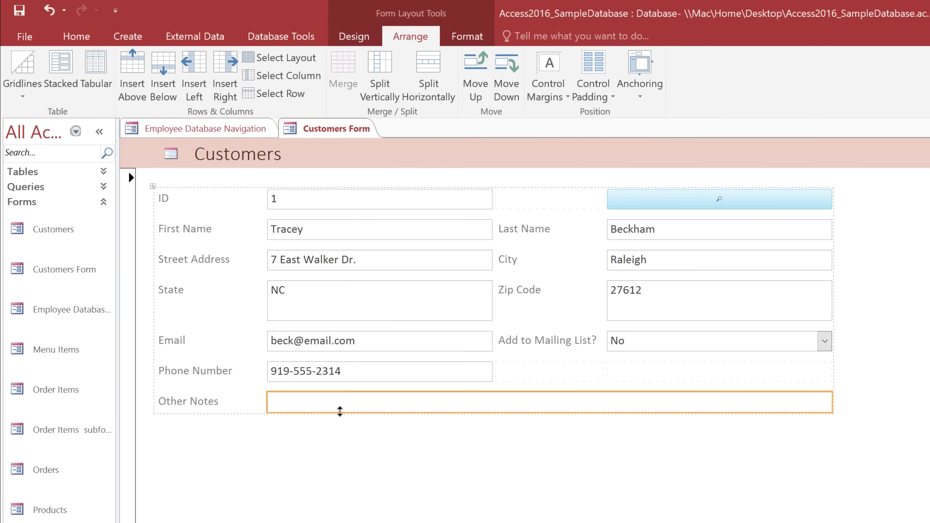
{"action": "left_click_drag", "start_coordinate": [341, 414], "coordinate": [346, 454]}
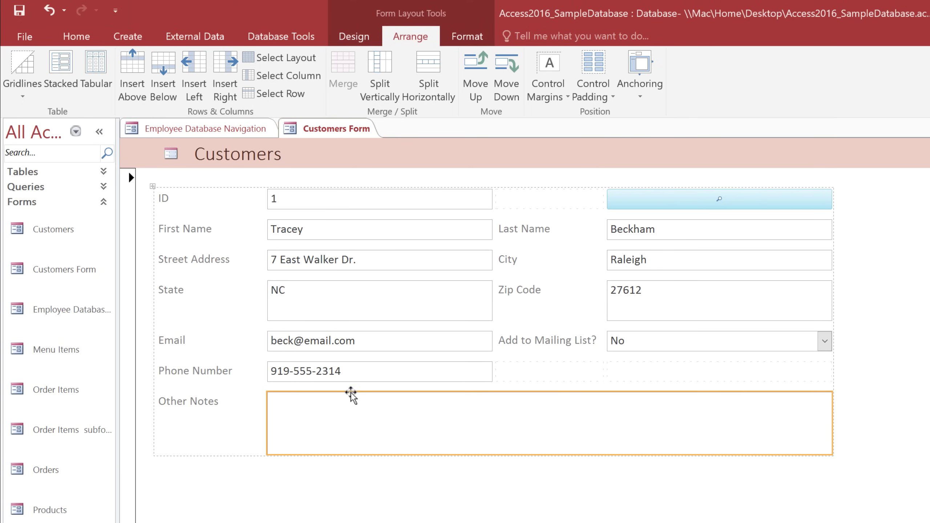
- Preview the form themes in the Design tab's Themes gallery without applying one
{"action": "left_click", "coordinate": [346, 44]}
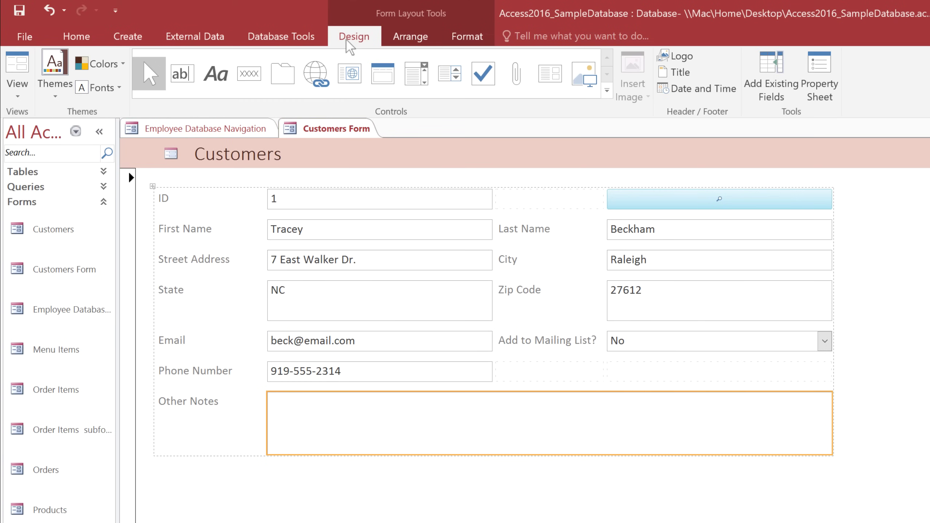
{"action": "left_click", "coordinate": [55, 73]}
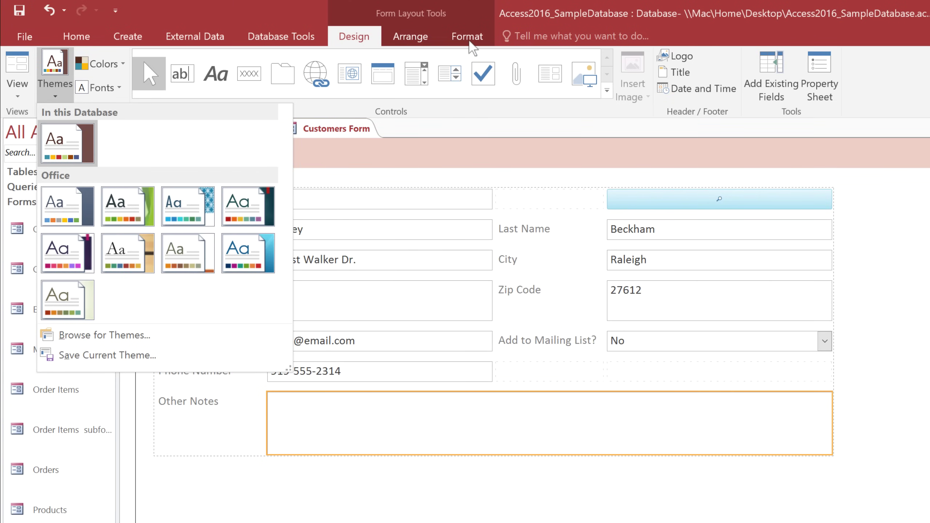
{"action": "left_click", "coordinate": [471, 43]}
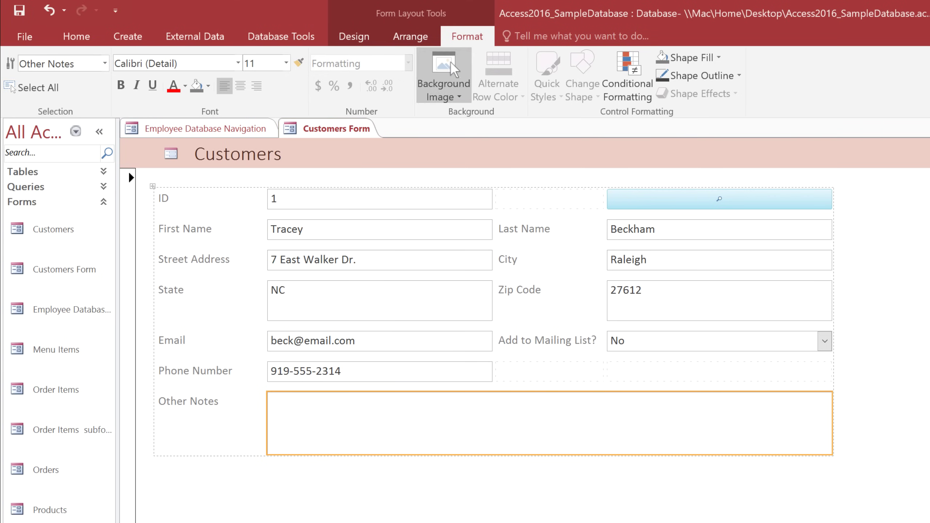
- Select all ten field boxes across both columns of the Customers form
{"action": "left_click", "coordinate": [347, 194], "text": "shift"}
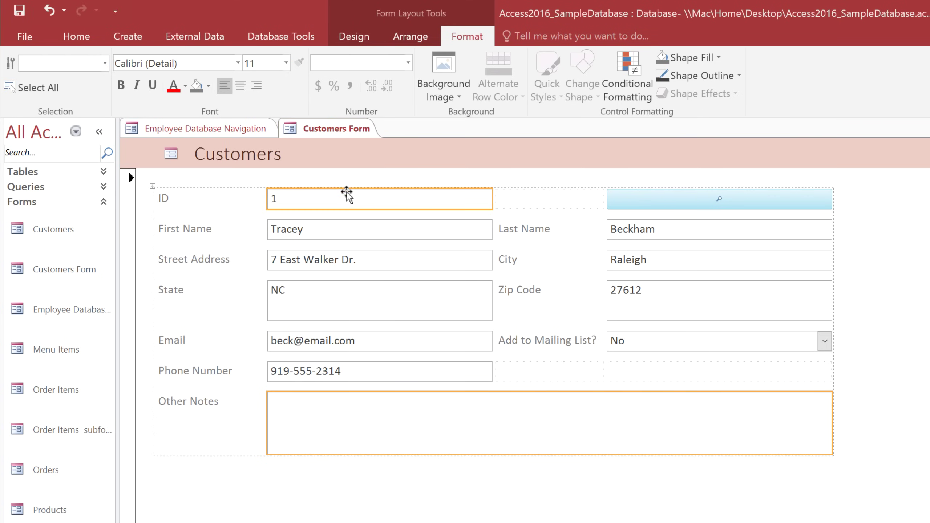
{"action": "left_click", "coordinate": [338, 229], "text": "shift"}
{"action": "left_click", "coordinate": [333, 259], "text": "shift"}
{"action": "left_click", "coordinate": [332, 301], "text": "shift"}
{"action": "left_click", "coordinate": [332, 341], "text": "shift"}
{"action": "left_click", "coordinate": [332, 371], "text": "shift"}
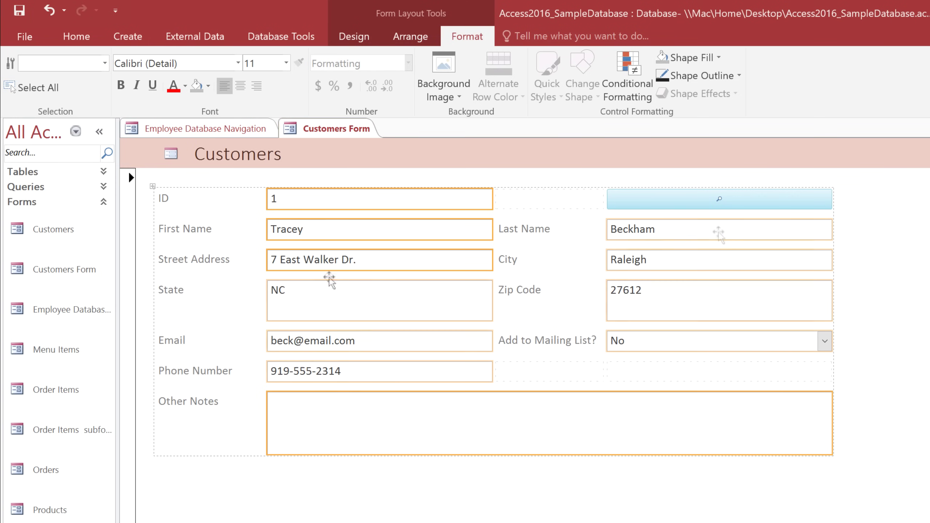
{"action": "left_click", "coordinate": [717, 341], "text": "shift"}
{"action": "left_click", "coordinate": [718, 301], "text": "shift"}
{"action": "left_click", "coordinate": [718, 260], "text": "shift"}
{"action": "left_click", "coordinate": [718, 231], "text": "shift"}
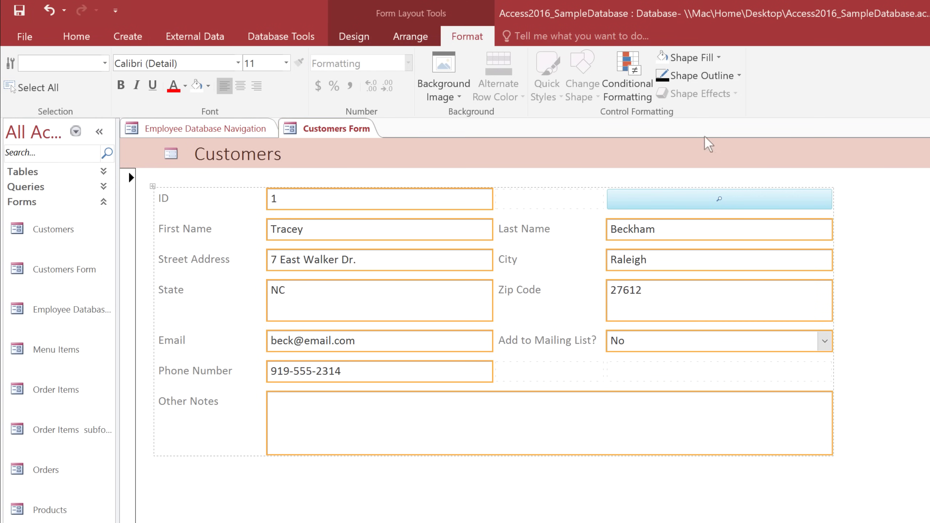
- Give the selected fields a light-blue Shape Fill, blue Shape Outline and thicker line
{"action": "left_click", "coordinate": [698, 60]}
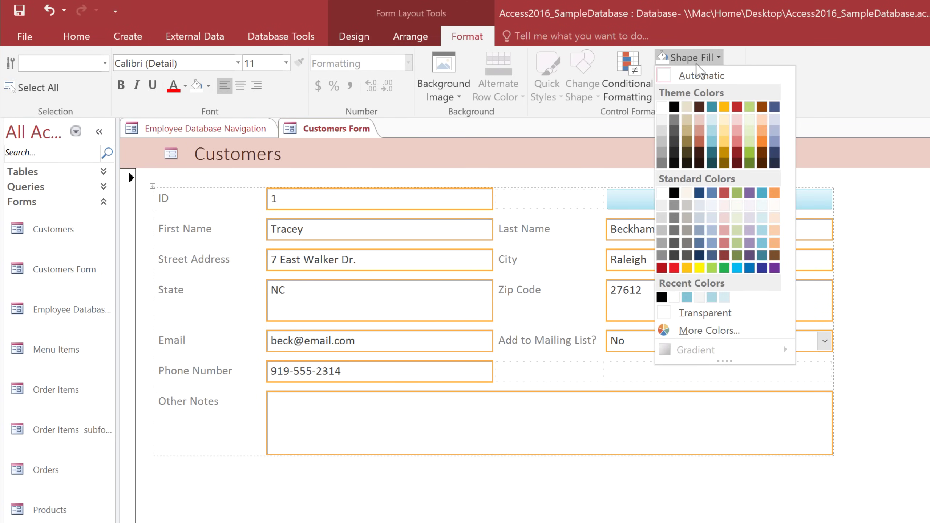
{"action": "left_click", "coordinate": [712, 120]}
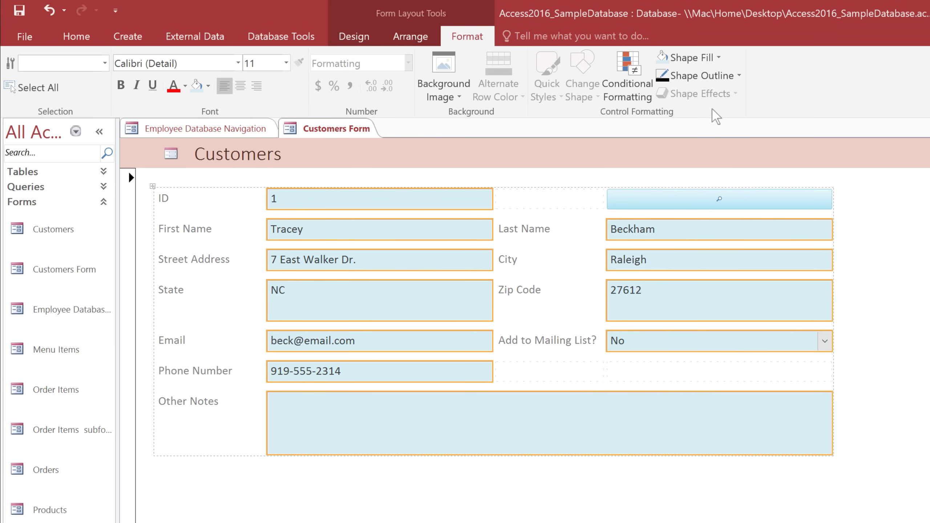
{"action": "left_click", "coordinate": [721, 78]}
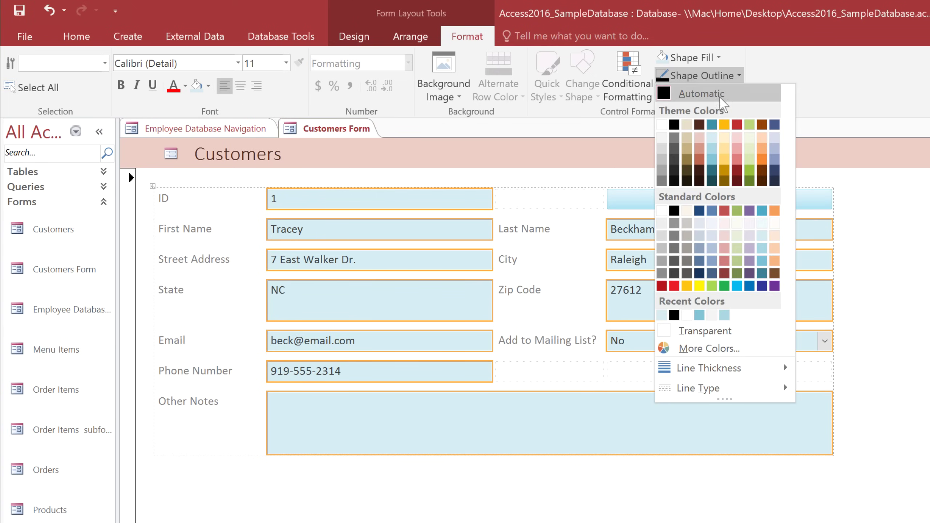
{"action": "left_click", "coordinate": [712, 160]}
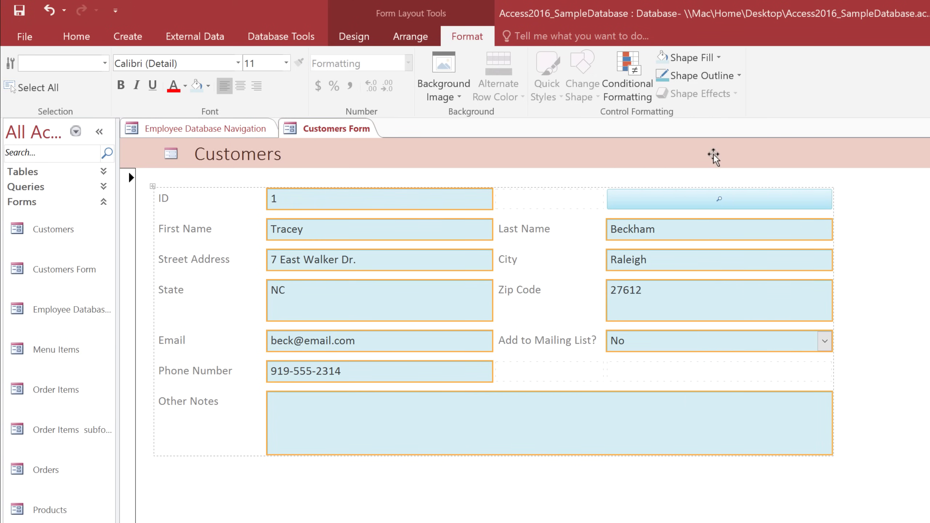
{"action": "left_click", "coordinate": [722, 77]}
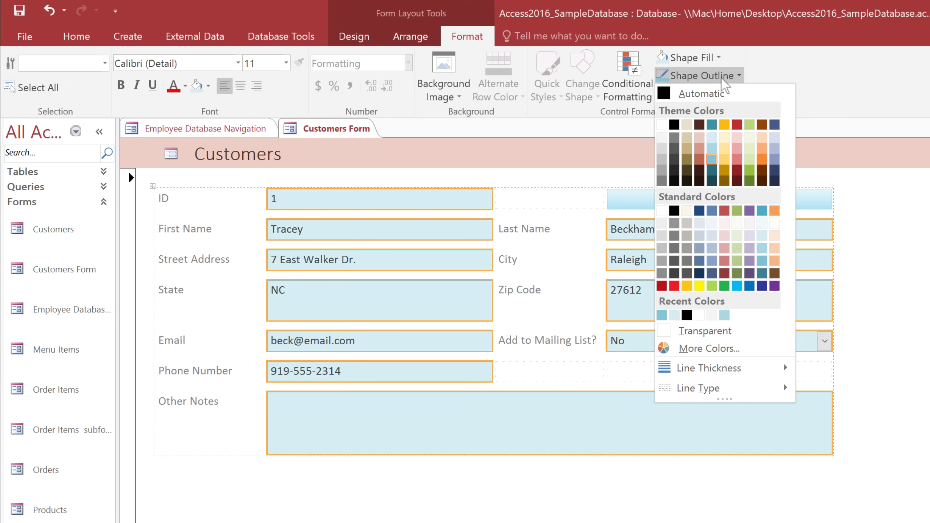
{"action": "mouse_move", "coordinate": [744, 368]}
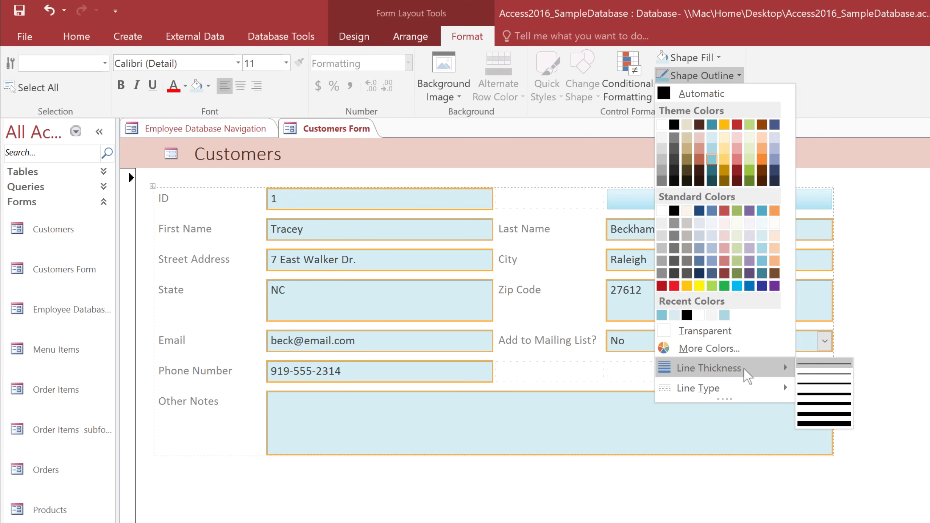
{"action": "left_click", "coordinate": [805, 383]}
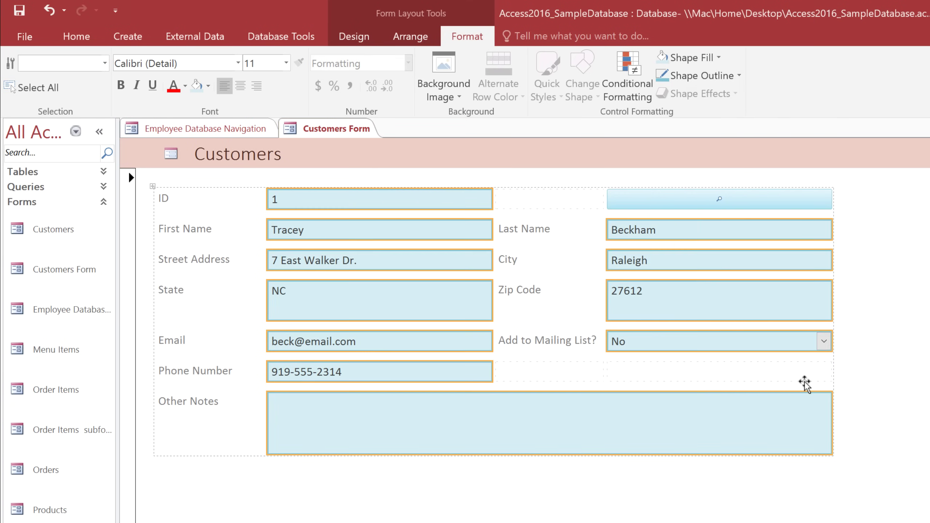
{"action": "left_click", "coordinate": [851, 381]}
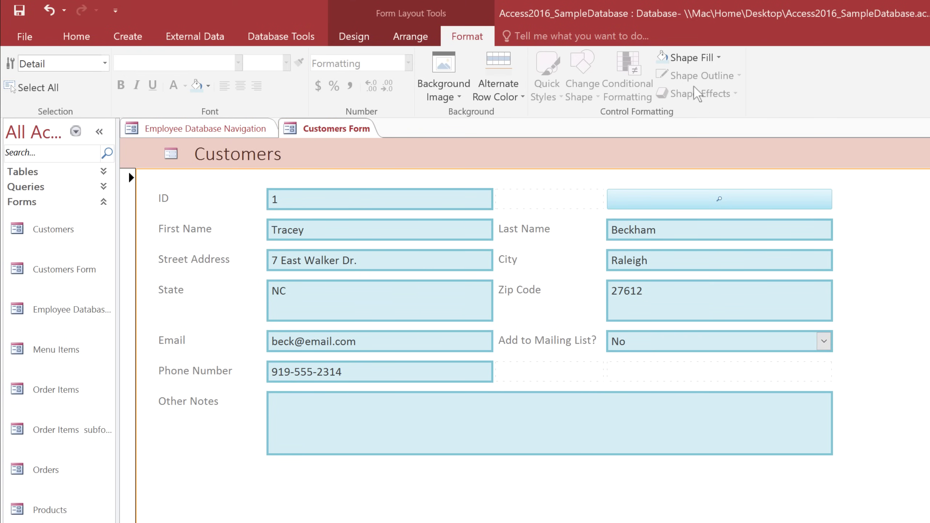
- Fill the form's Detail section background with light grey
{"action": "left_click", "coordinate": [696, 57]}
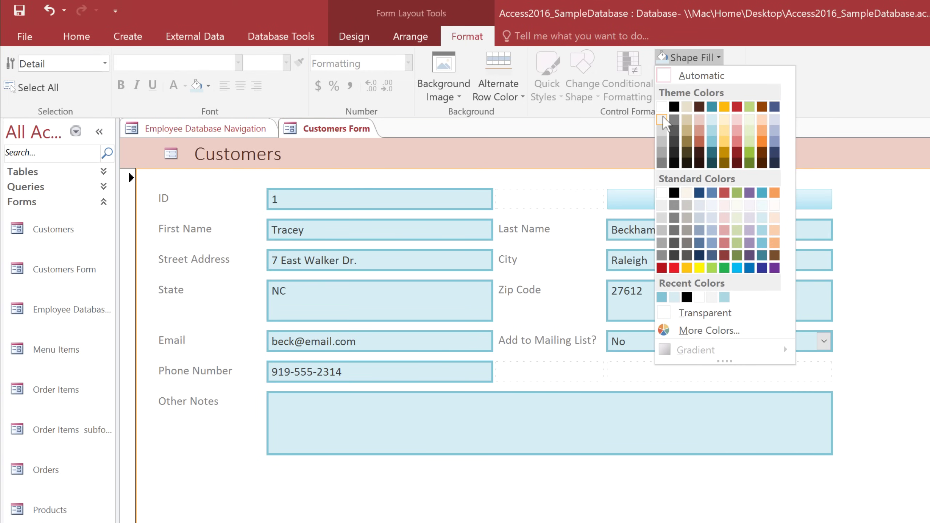
{"action": "left_click", "coordinate": [662, 120]}
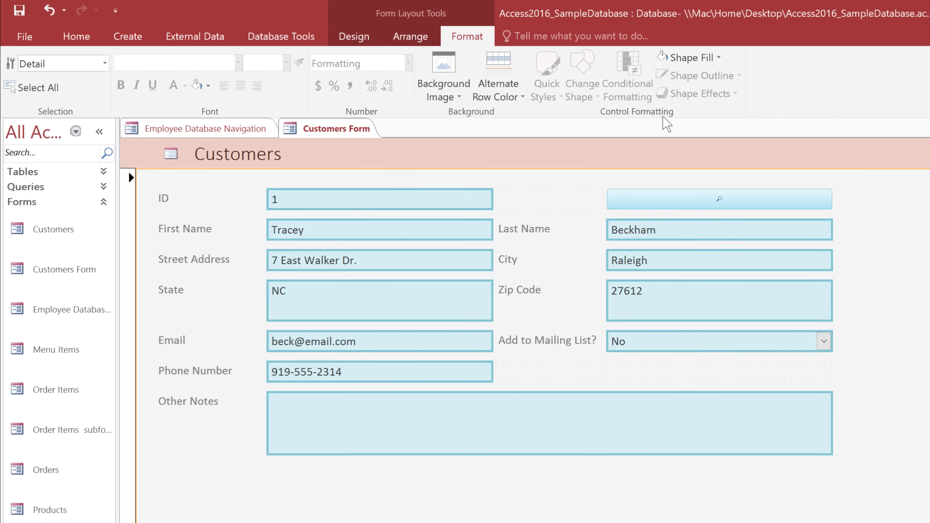